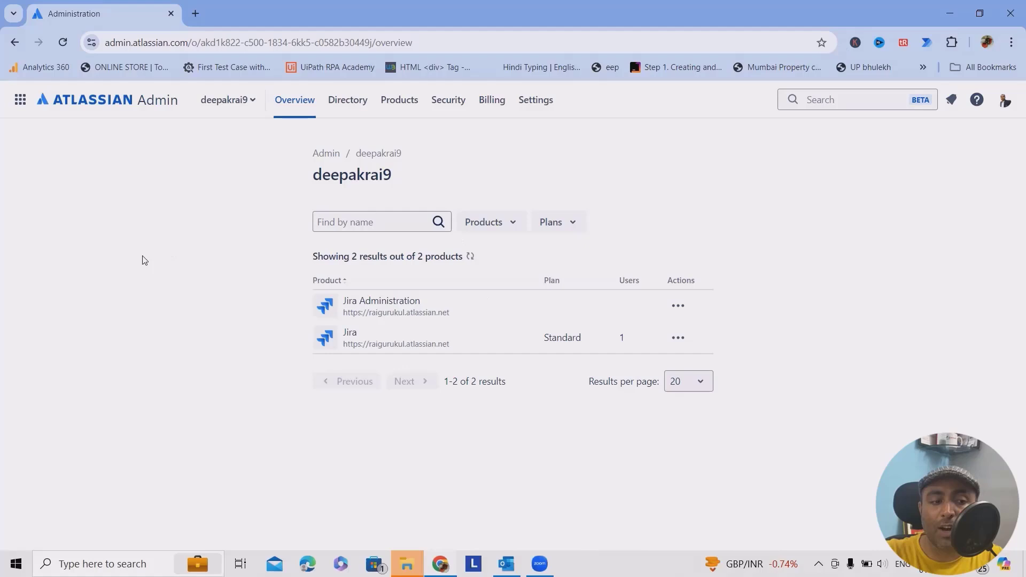
Step: Reach the Sandbox page via Settings > Data management, showing the Premium trial offer
left_click(144, 43)
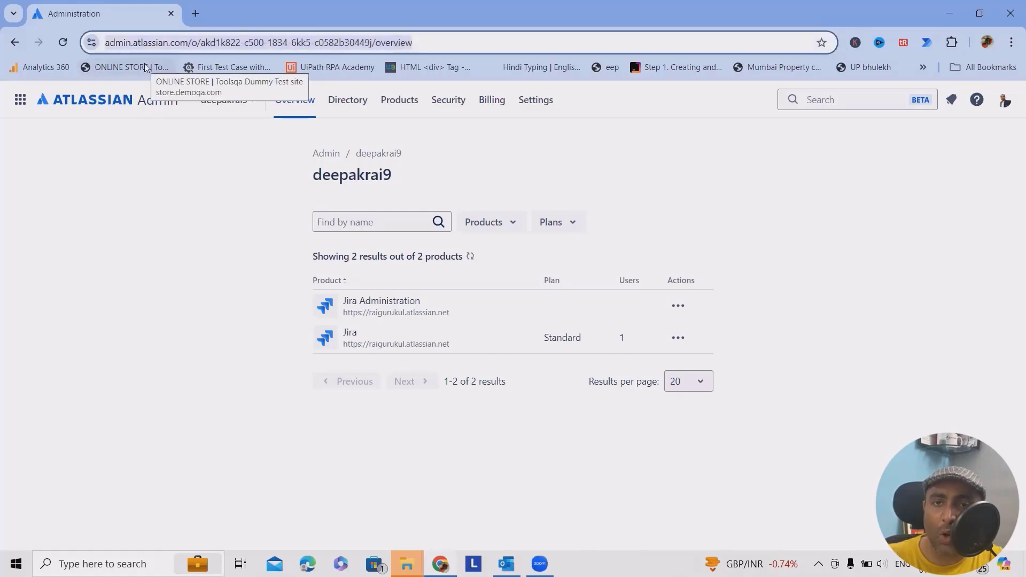
left_click(536, 99)
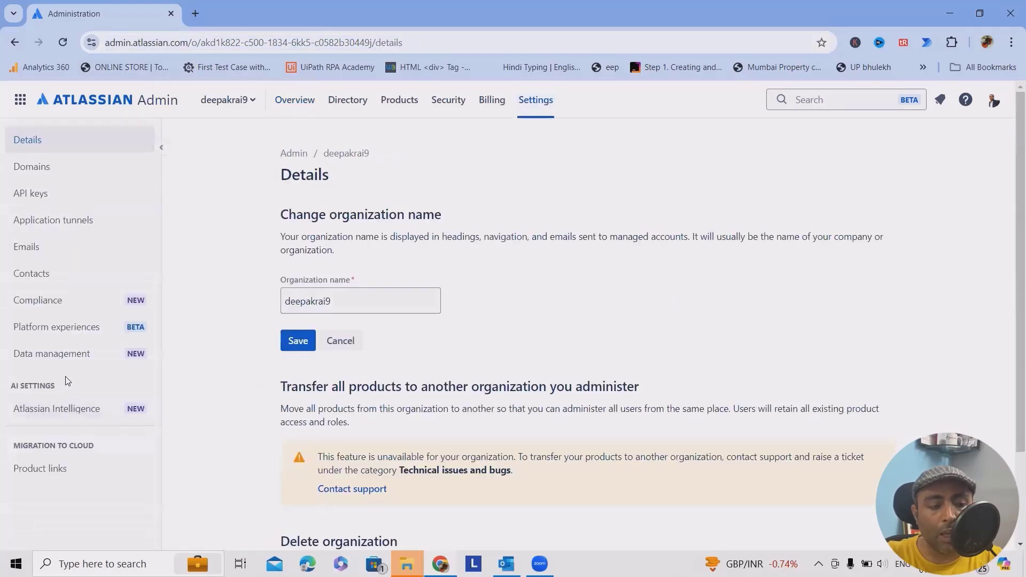
left_click(51, 354)
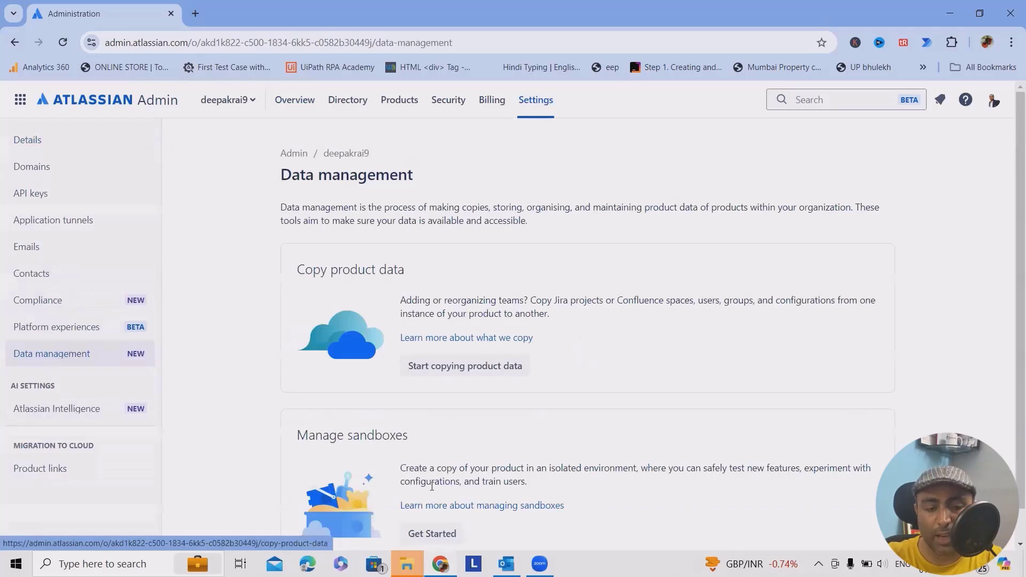
scroll(363, 433, "down", 1)
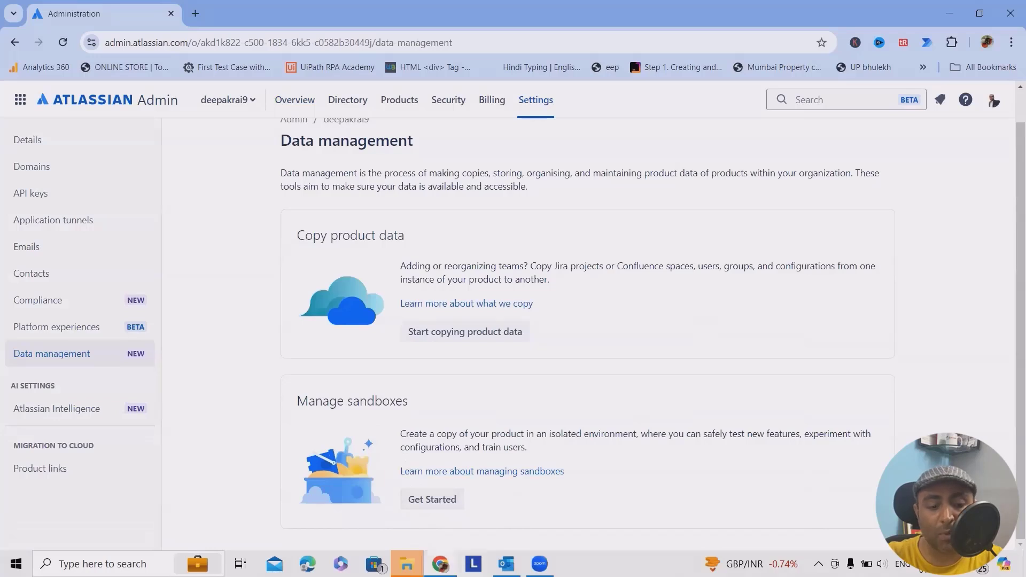
left_click(432, 498)
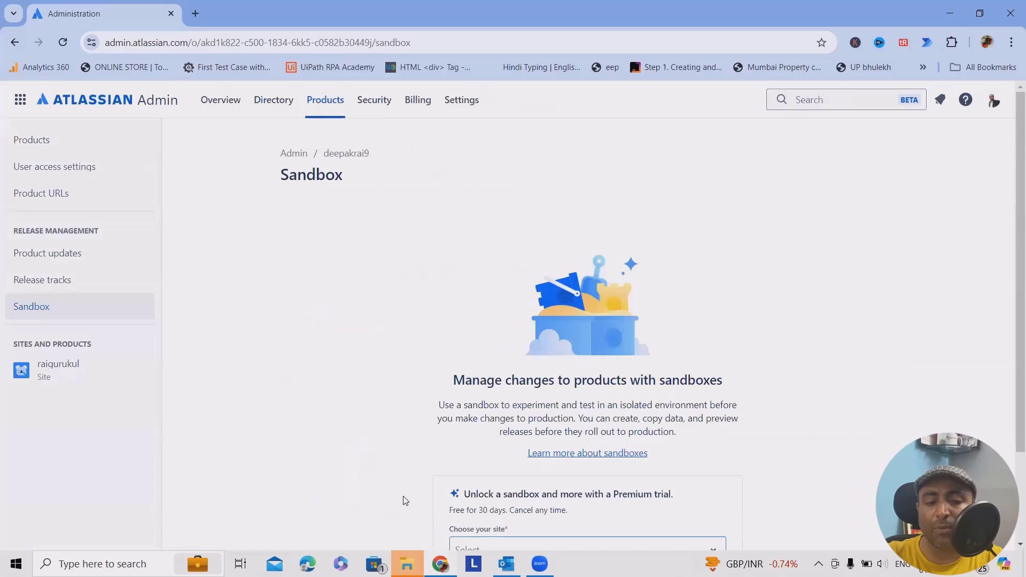
scroll(481, 514, "down", 2)
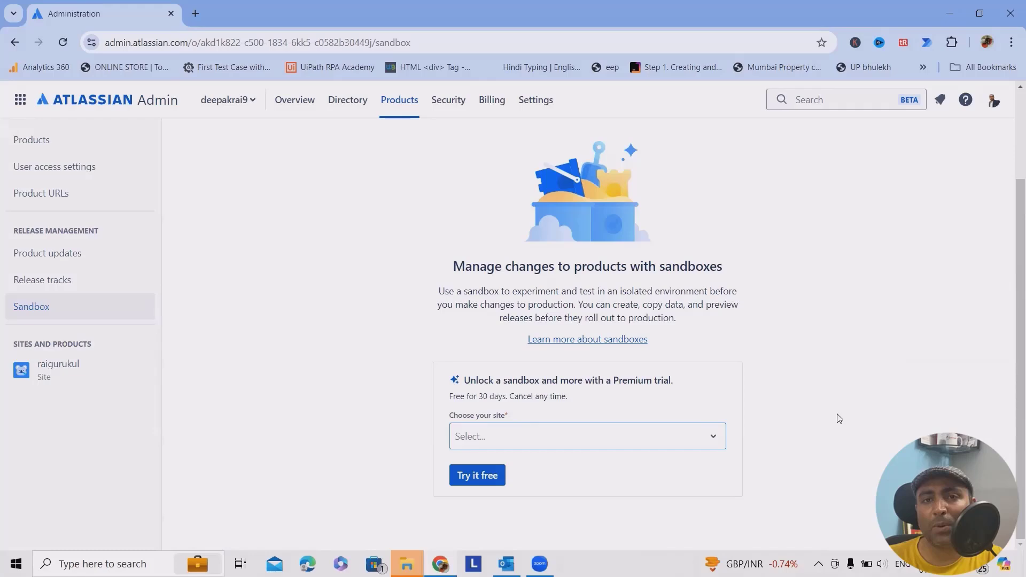
Step: Switch to the deepak-rai9 organization and go to its Data management settings
left_click(228, 100)
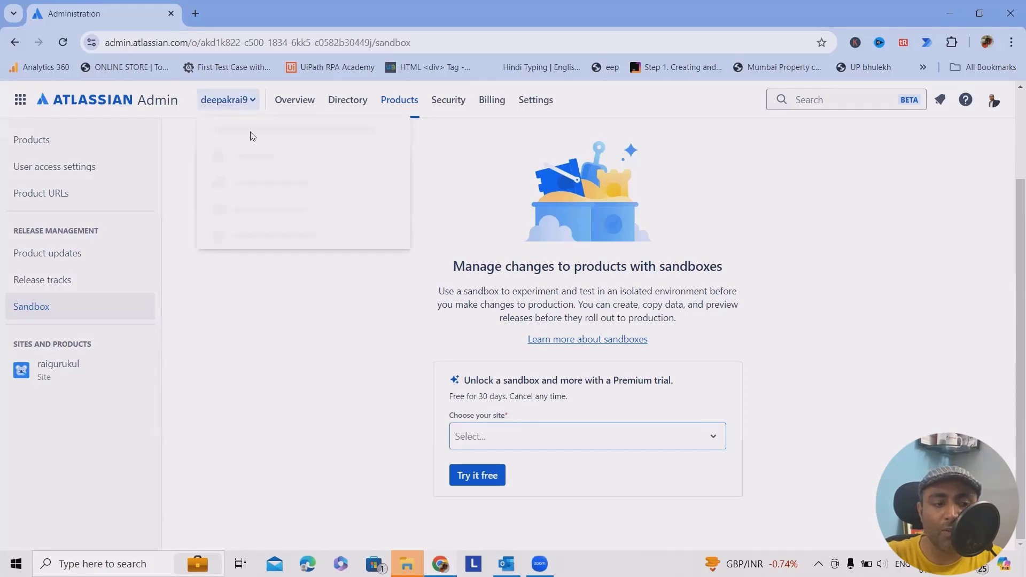
left_click(256, 183)
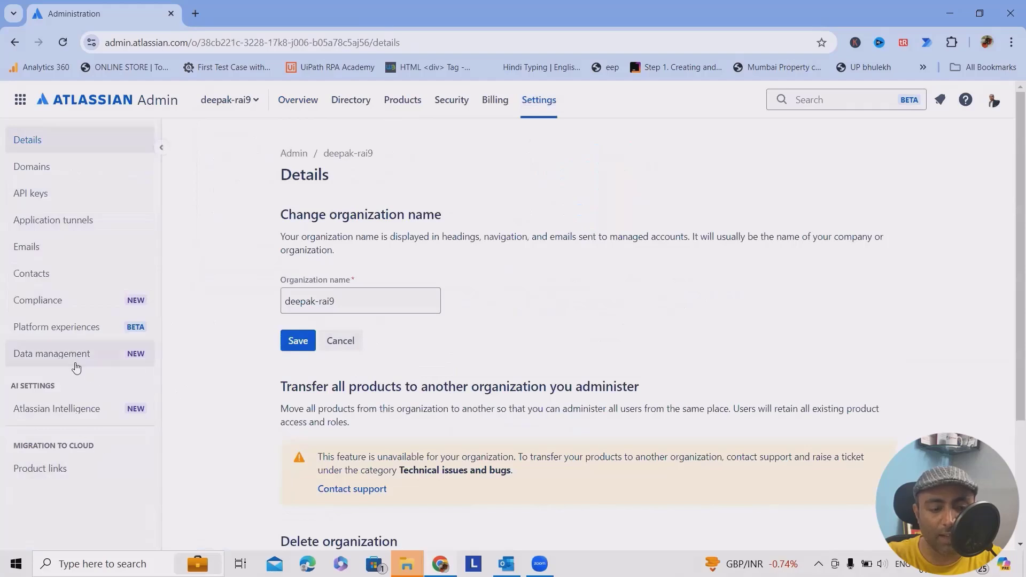
left_click(51, 354)
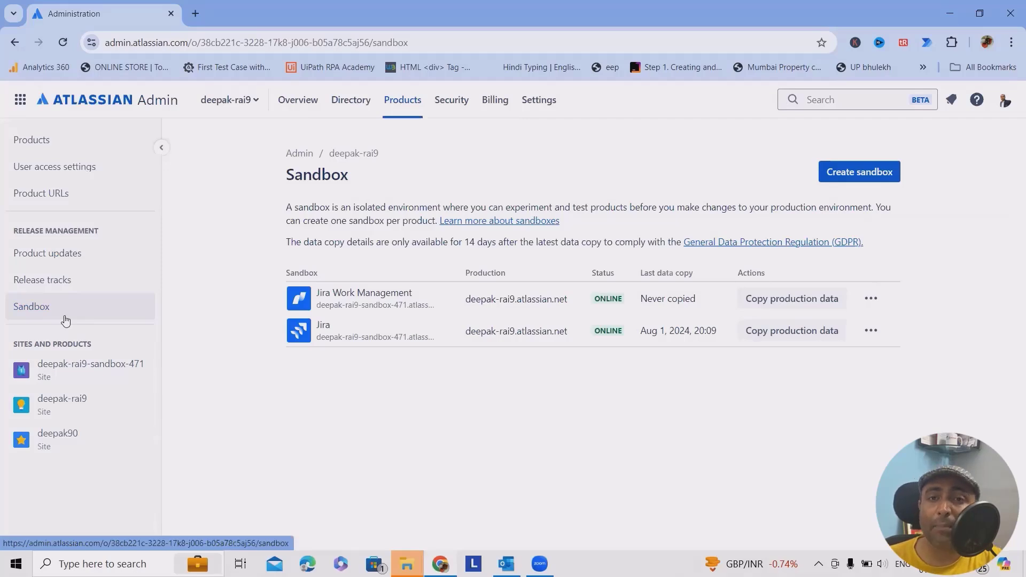
Step: Create a sandbox for the Jira (deepak90) product
left_click(861, 172)
left_click(599, 227)
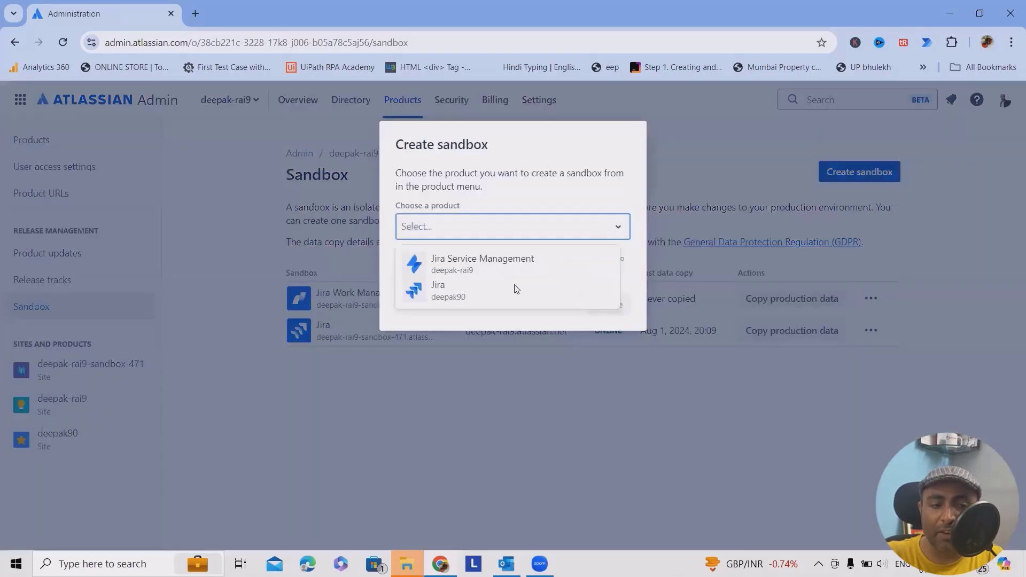
left_click(492, 301)
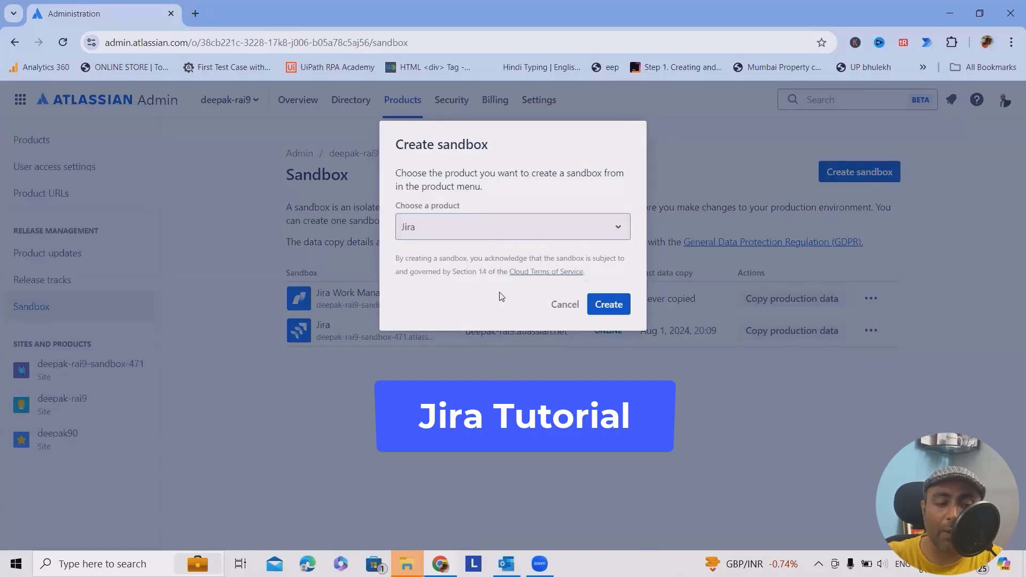
left_click(609, 304)
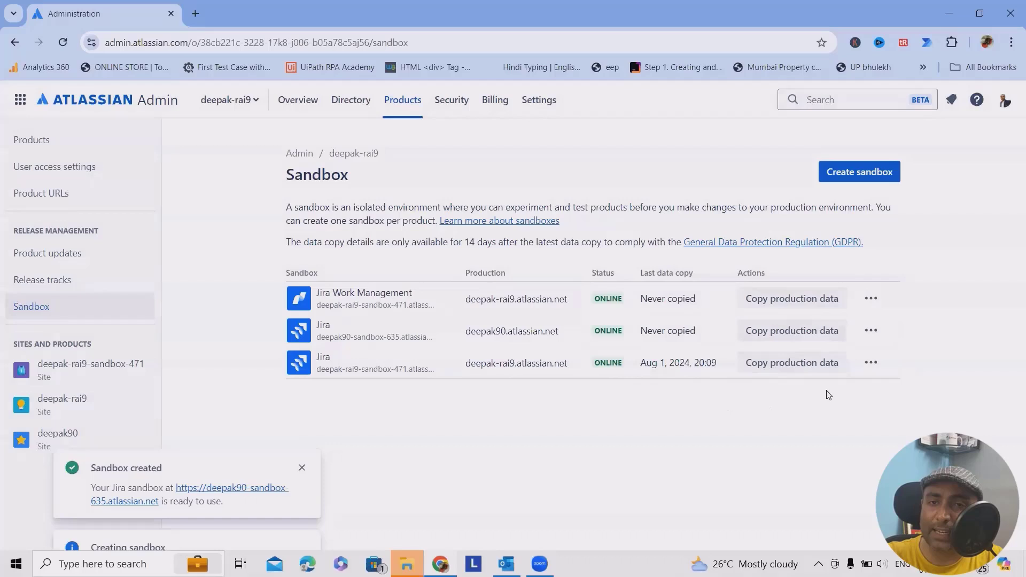
left_click(872, 330)
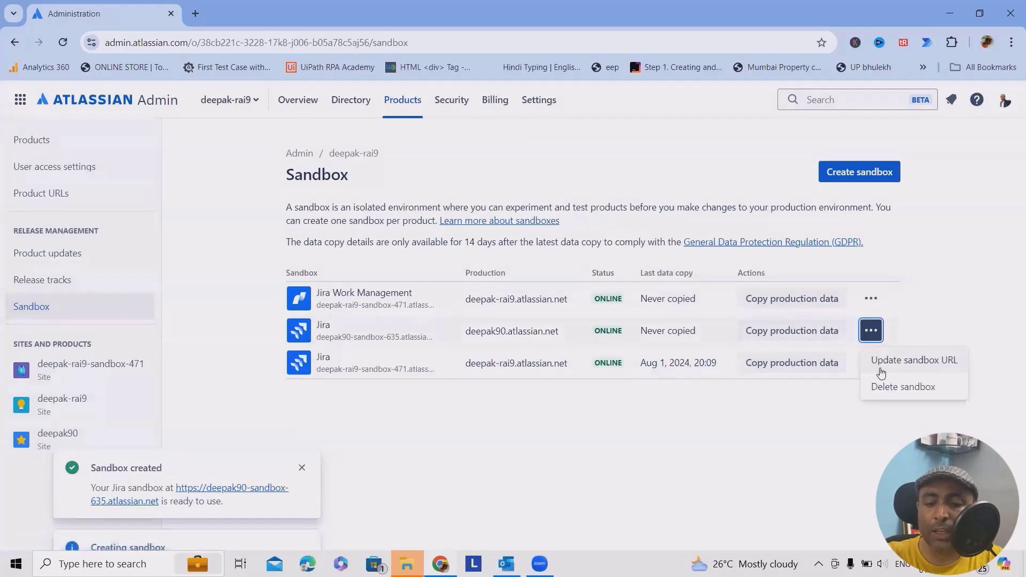
left_click(922, 362)
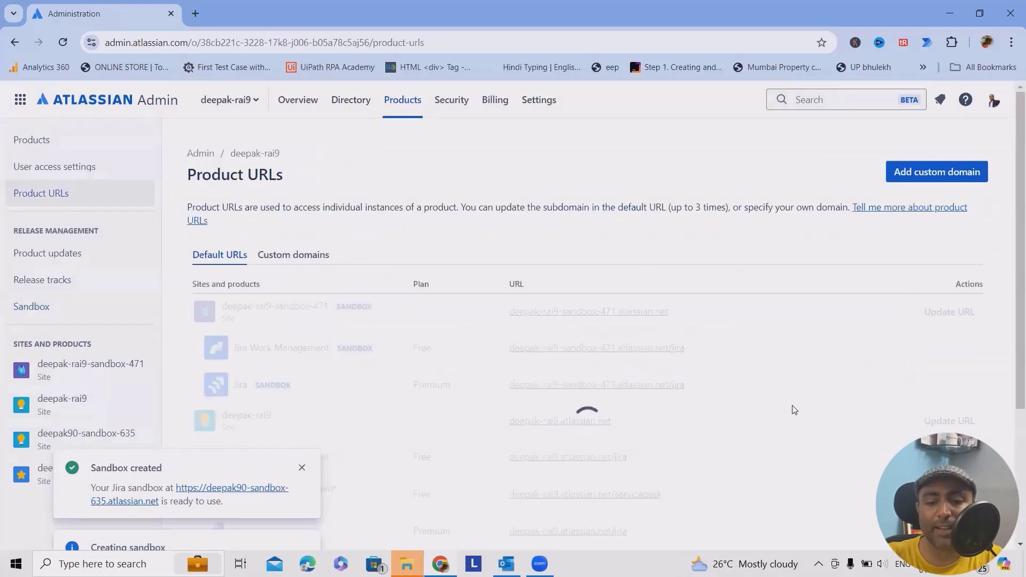
left_click(961, 317)
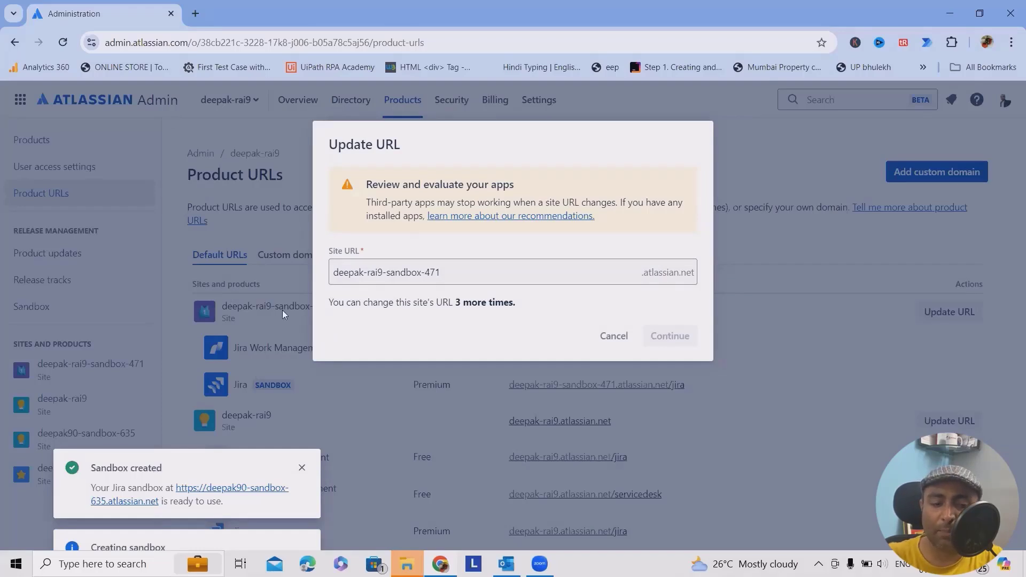
left_click_drag(434, 303, 516, 303)
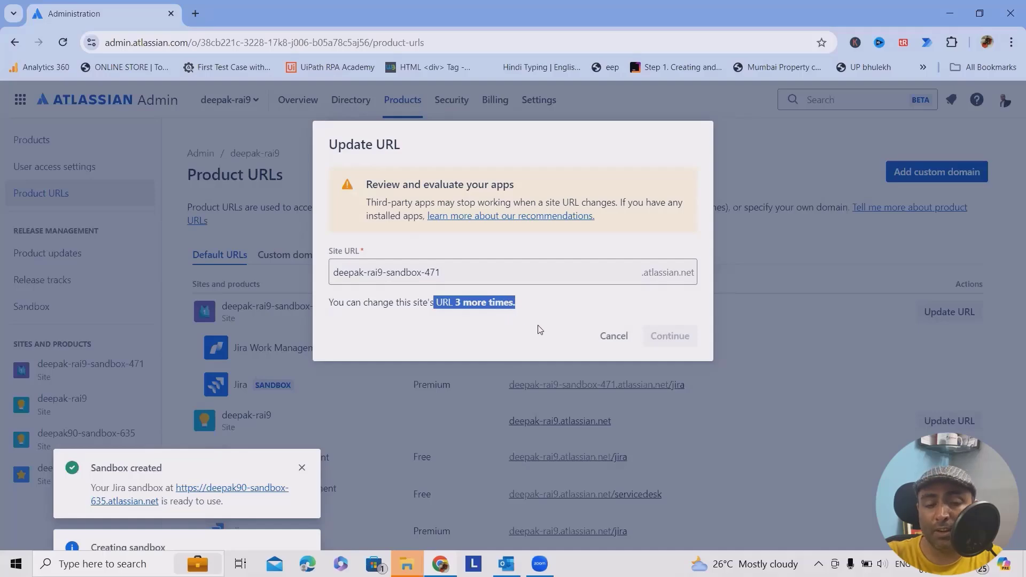
left_click(611, 337)
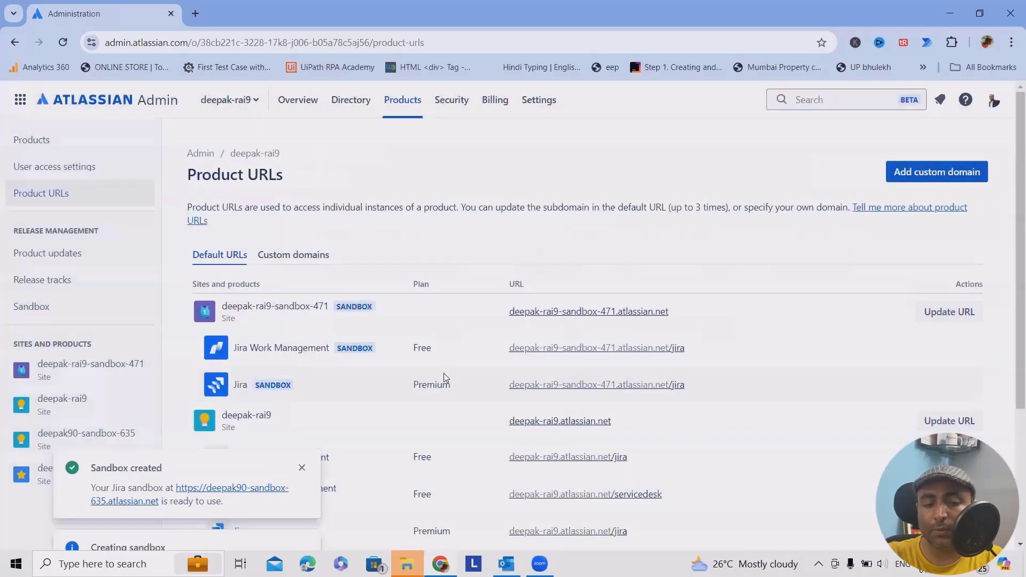
left_click(32, 306)
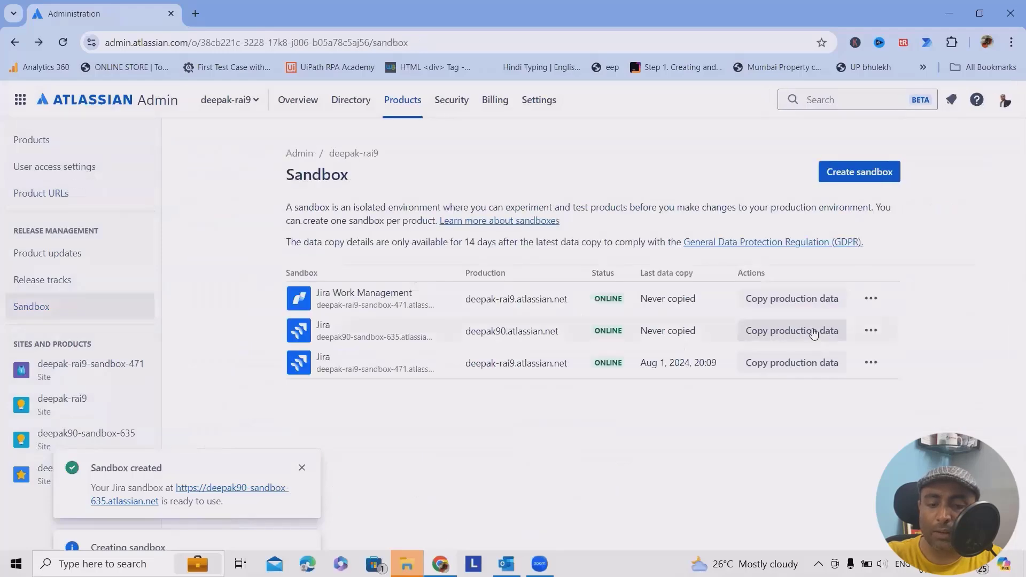
Step: Copy production data into the deepak90 sandbox with Specific projects, advancing past Before you begin
left_click(794, 327)
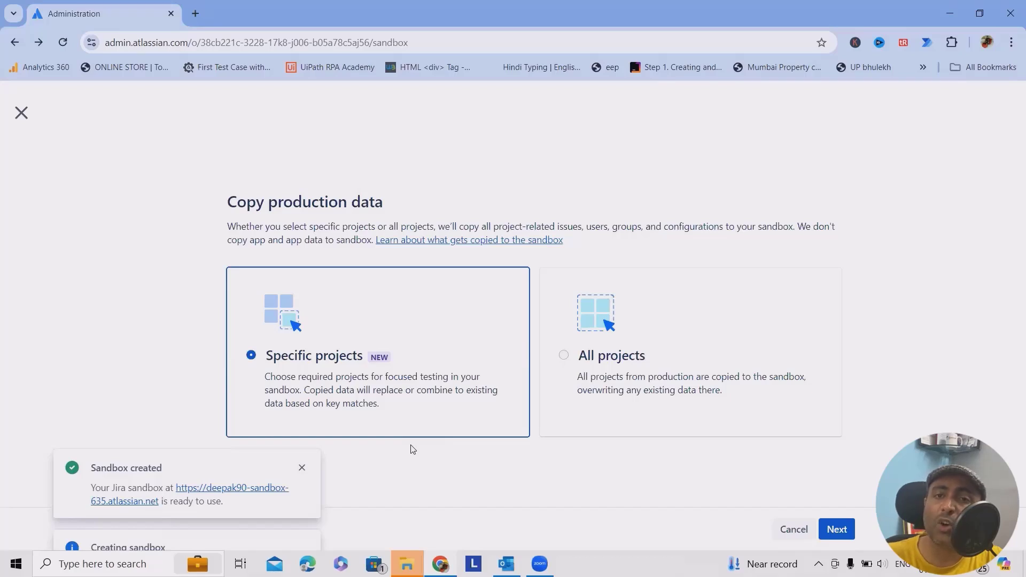
left_click(682, 366)
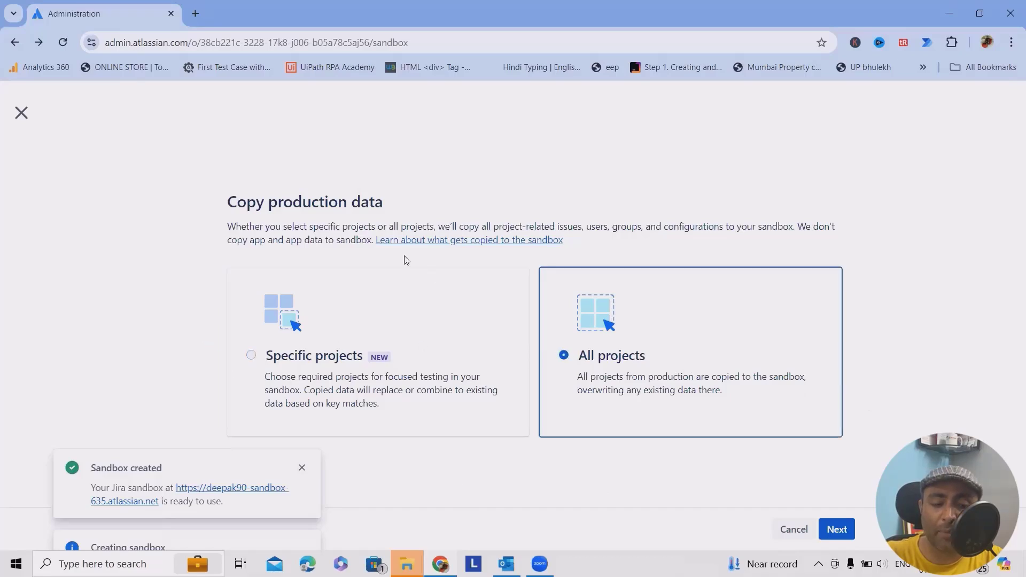
left_click(303, 468)
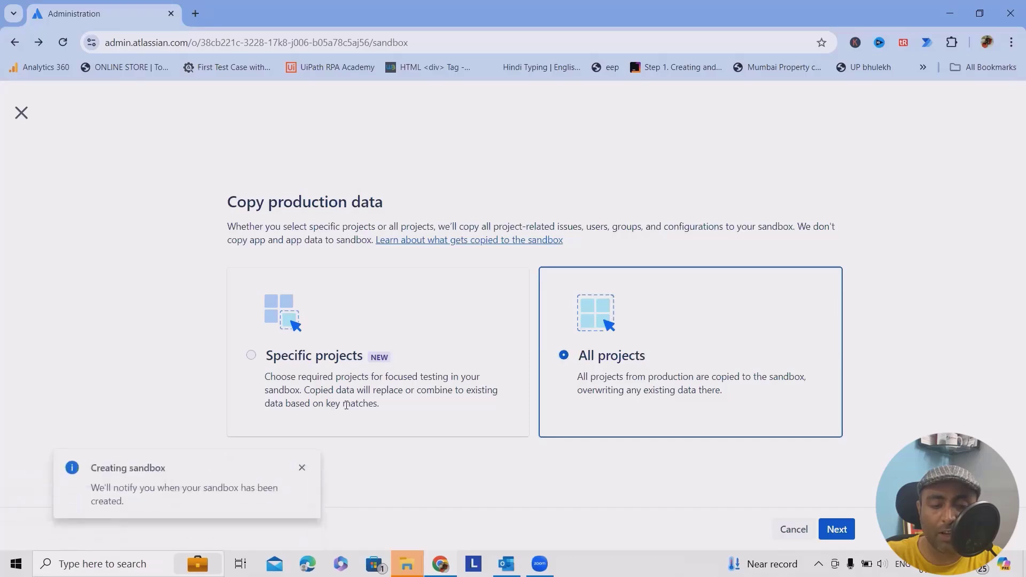
left_click(250, 354)
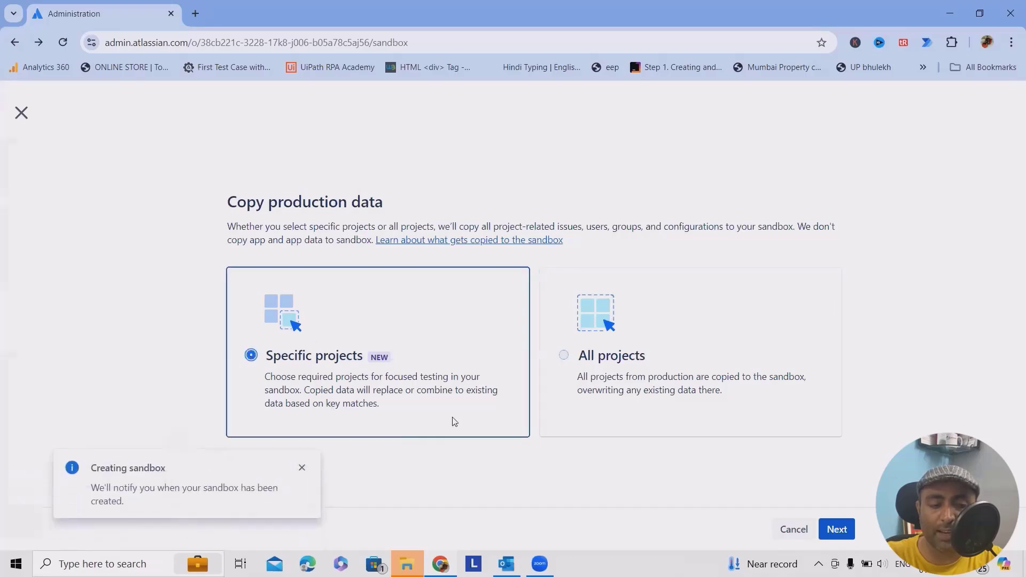
left_click(837, 529)
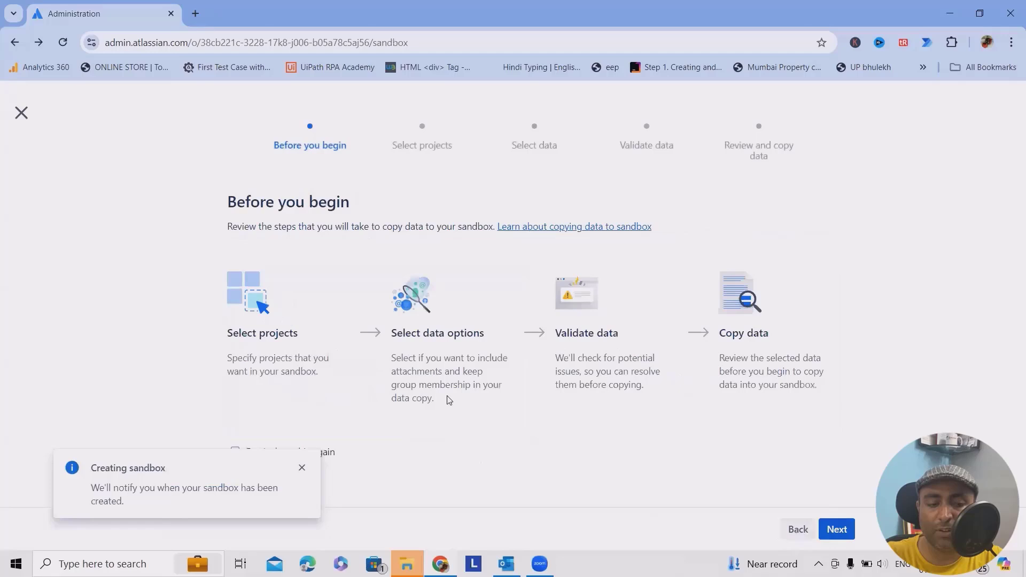
left_click(302, 478)
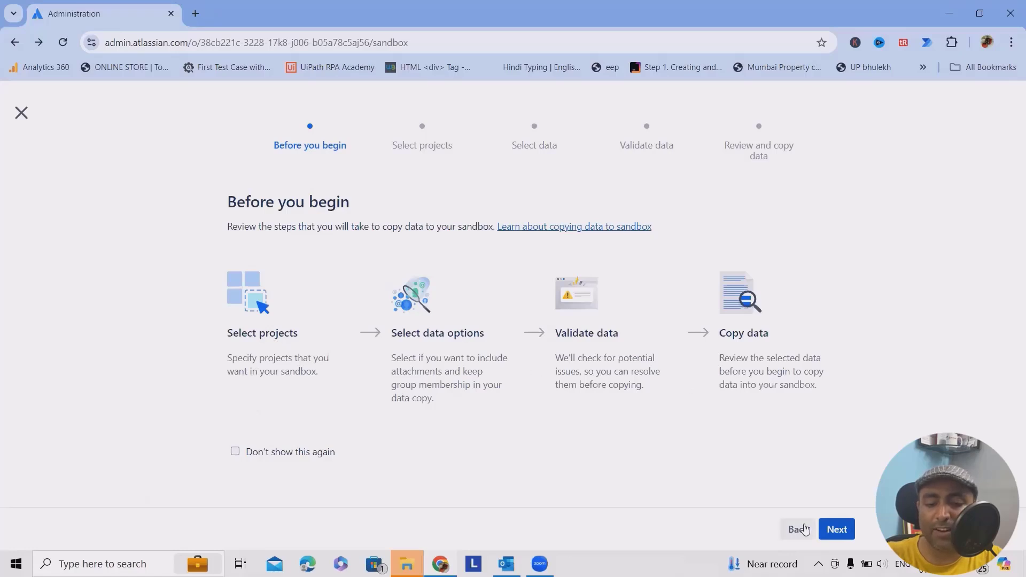
left_click(836, 529)
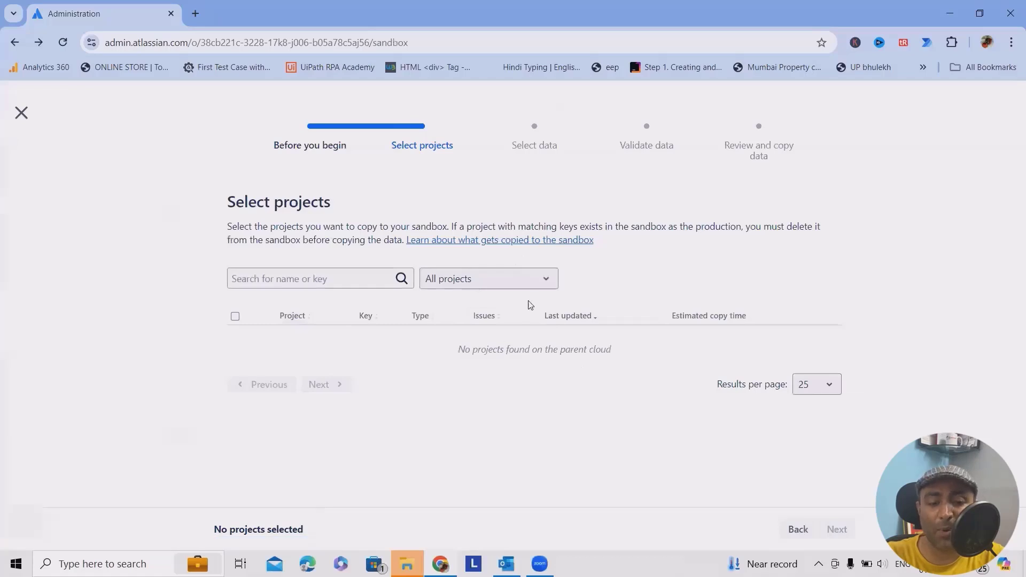
Step: Filter the project list to Company managed, then to Team managed
left_click(551, 280)
left_click(481, 310)
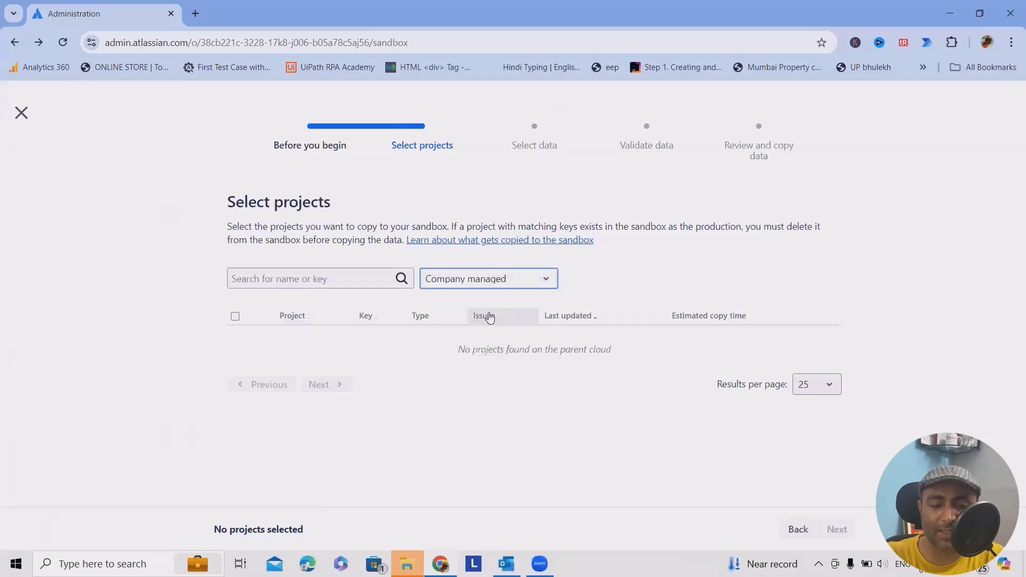
left_click(548, 282)
left_click(461, 333)
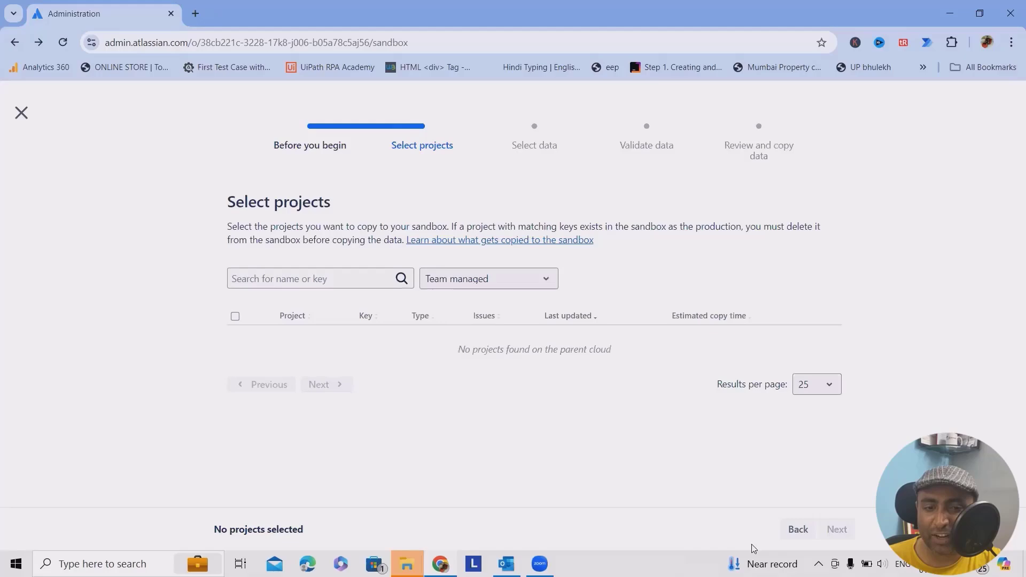
Step: Close the copy-data wizard and confirm Return to sandboxes
left_click(21, 112)
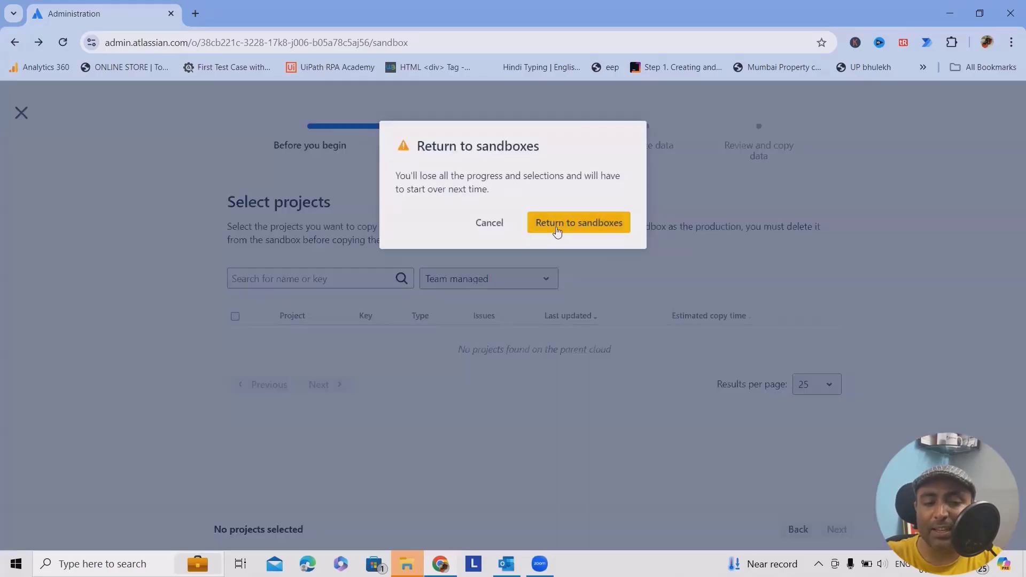
left_click(579, 223)
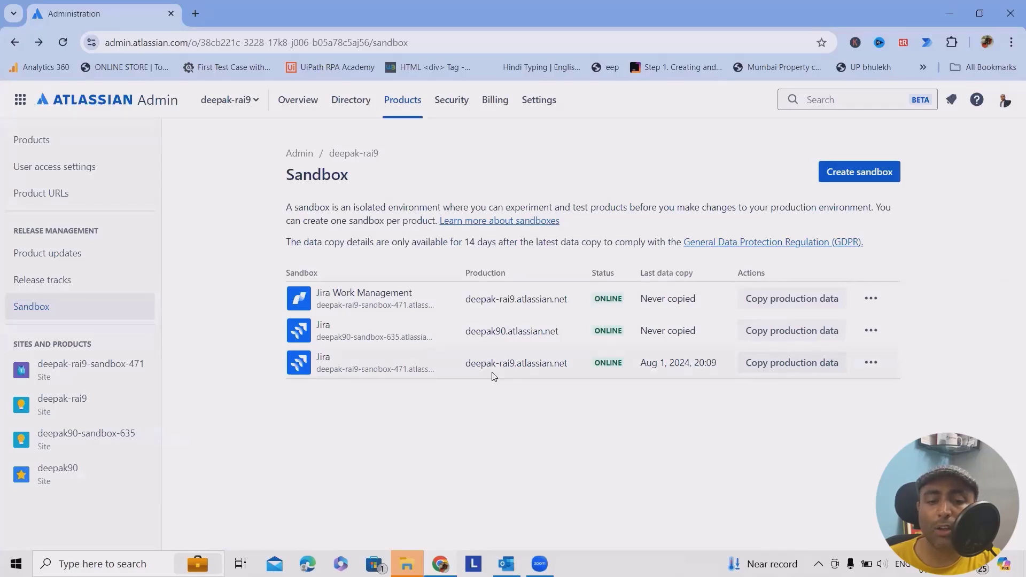
Step: Choose View copy details from the deepak-rai9 Jira sandbox row's actions menu
left_click(870, 363)
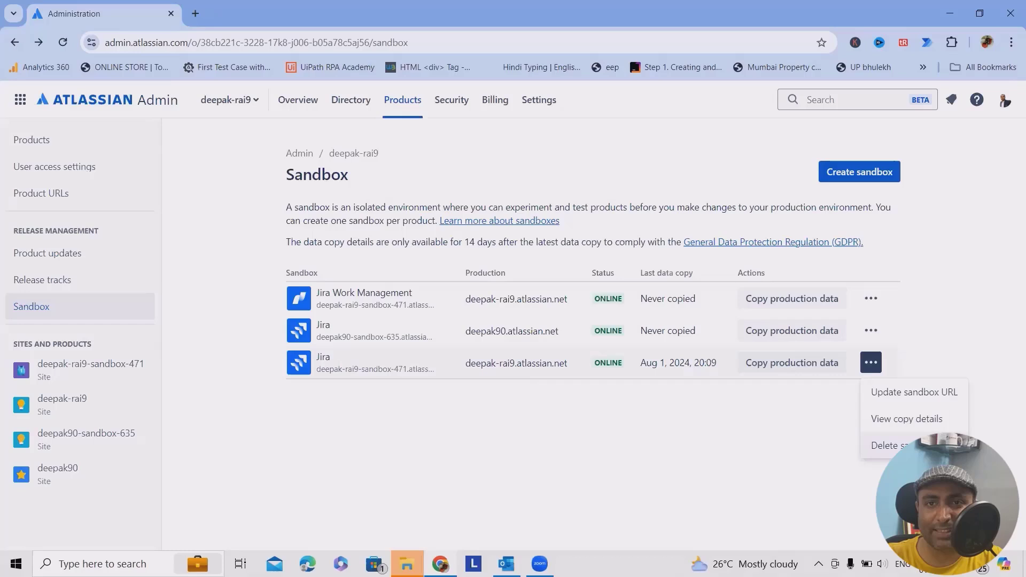
left_click(905, 419)
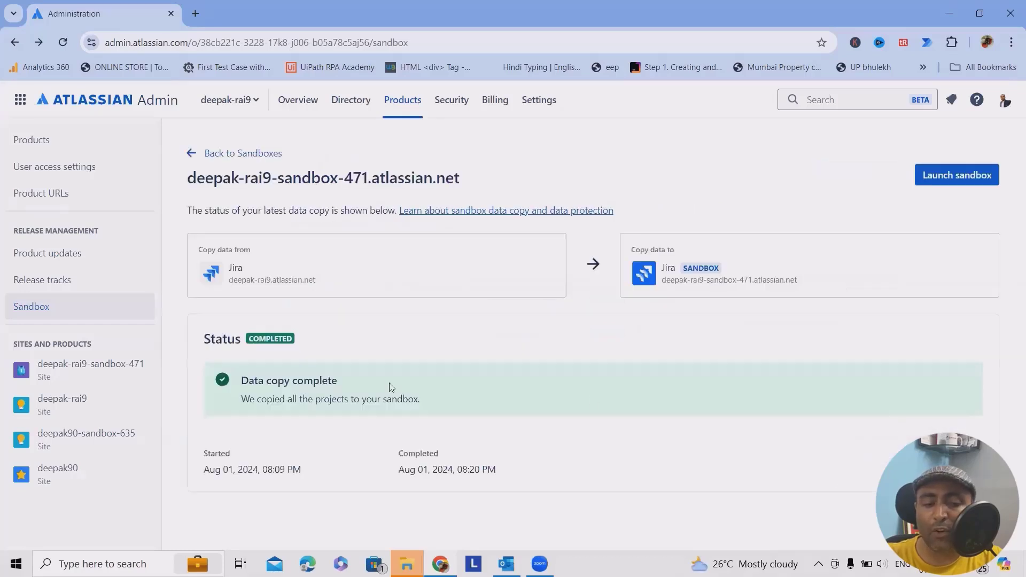